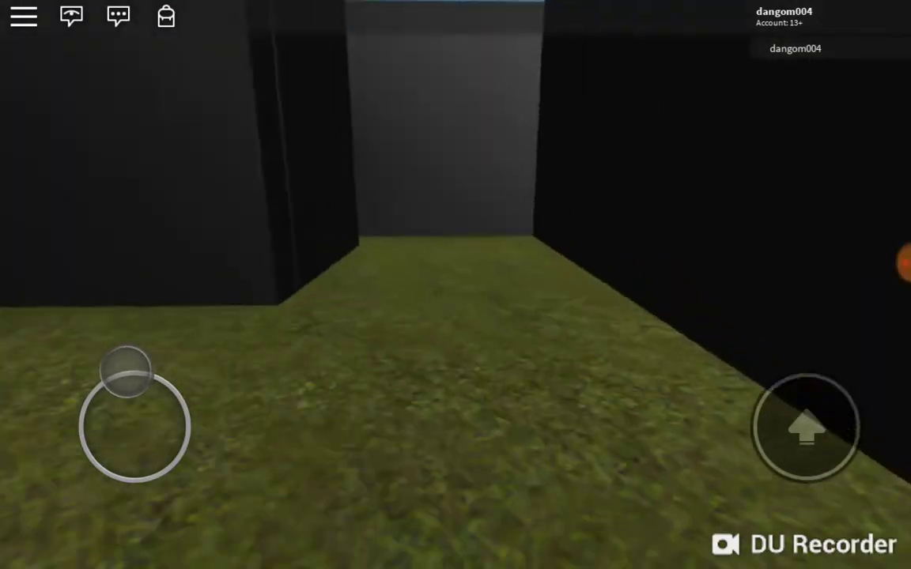
- Walk down the grass corridor to the black-seated toilet with overhead plumbing
mouse_move(122, 372)
left_mouse_down()
mouse_move(185, 400)
mouse_move(157, 356)
mouse_move(181, 365)
mouse_move(146, 421)
mouse_move(114, 427)
left_mouse_up()
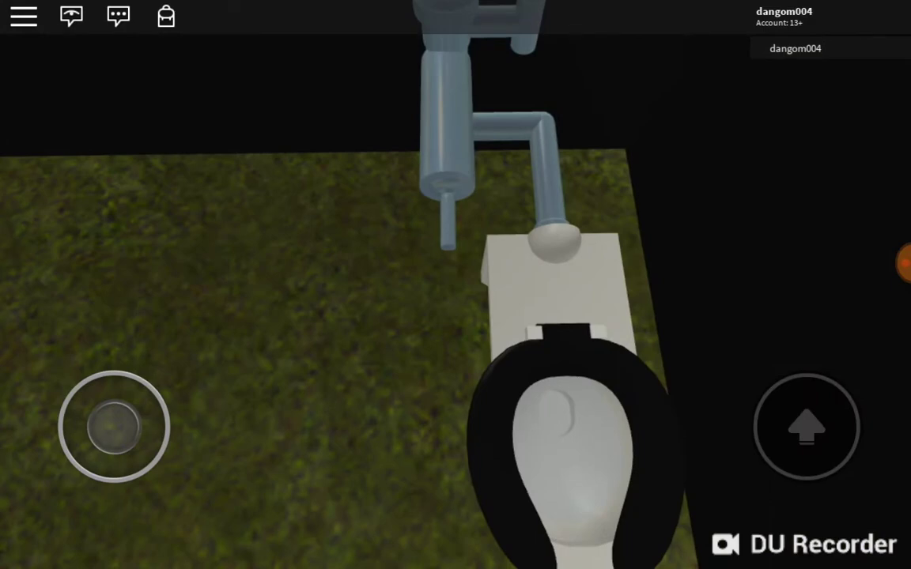
- Jump twice beside the white raised-seat toilet and move around it
left_click(806, 427)
left_click(807, 427)
left_click_drag(114, 427, 122, 487)
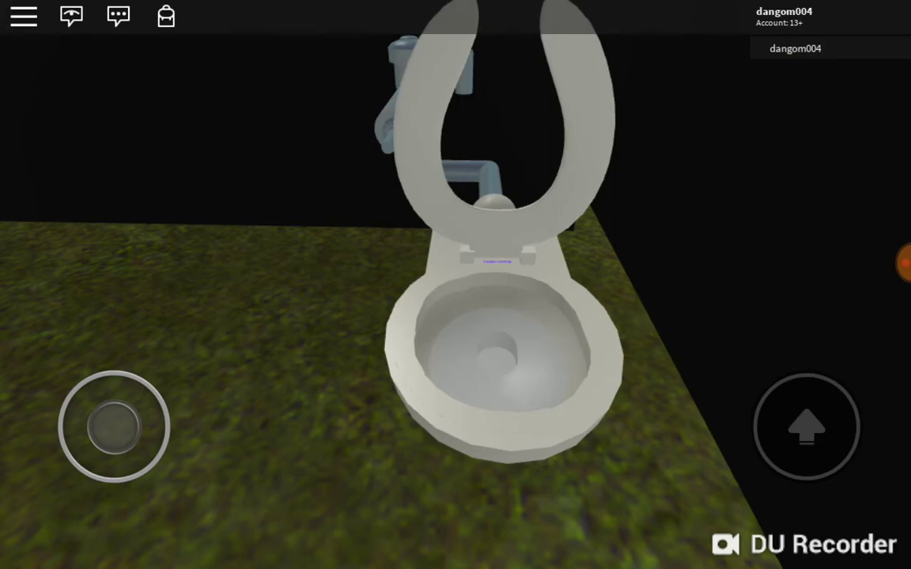
mouse_move(114, 427)
left_mouse_down()
mouse_move(111, 393)
mouse_move(140, 393)
mouse_move(110, 393)
mouse_move(125, 391)
mouse_move(114, 427)
mouse_move(142, 362)
left_mouse_up()
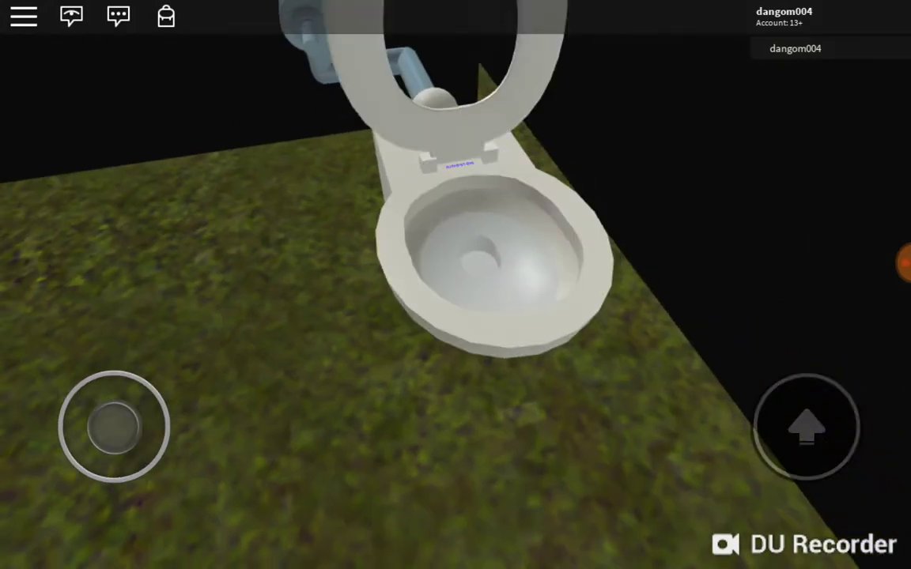
- Tilt the view back over the toilet, check the recording controls, then walk away
left_click_drag(514, 237, 475, 332)
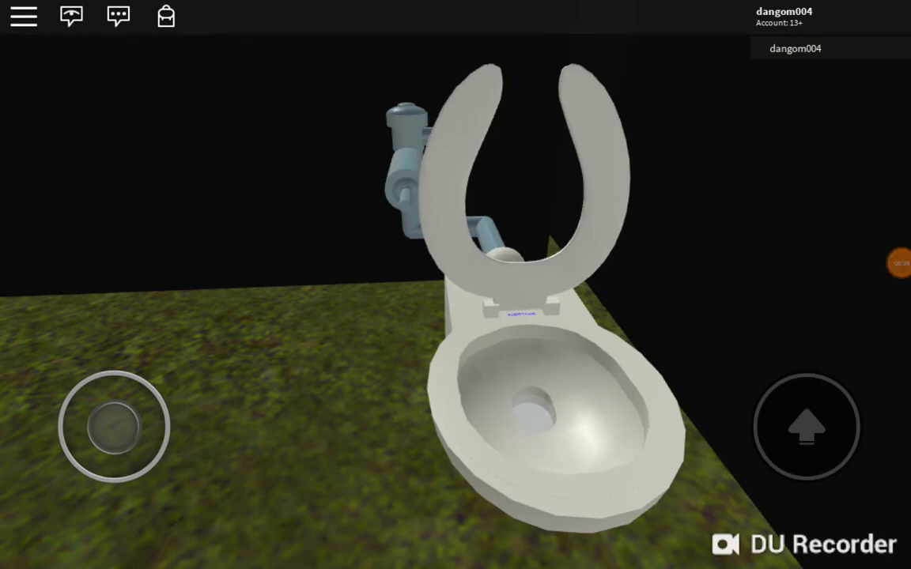
left_click(900, 263)
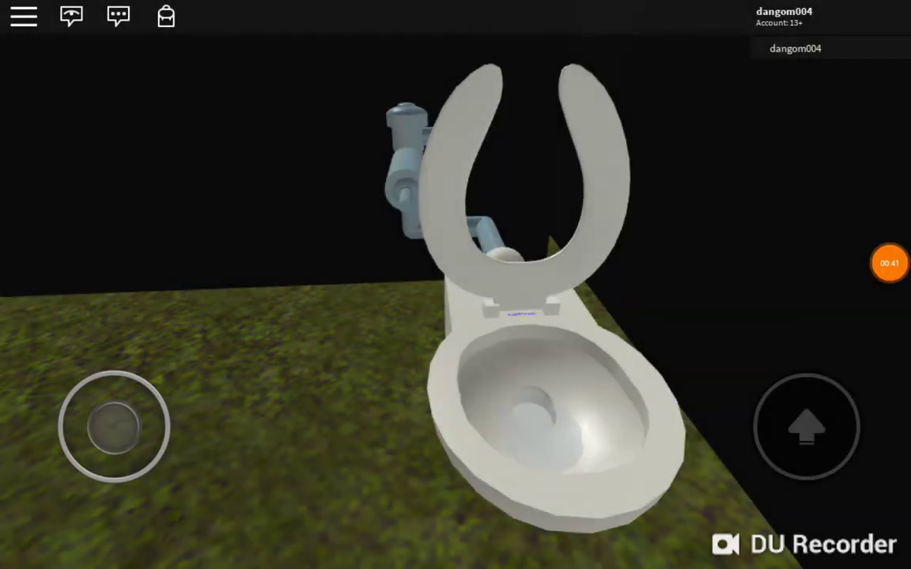
mouse_move(100, 469)
left_mouse_down()
mouse_move(49, 495)
mouse_move(93, 412)
mouse_move(83, 416)
mouse_move(96, 413)
mouse_move(45, 447)
mouse_move(77, 417)
mouse_move(90, 415)
mouse_move(78, 417)
mouse_move(104, 434)
left_mouse_up()
- Approach the wall-mounted urinal, then back away toward the next black-seated toilet
left_click_drag(116, 384, 116, 385)
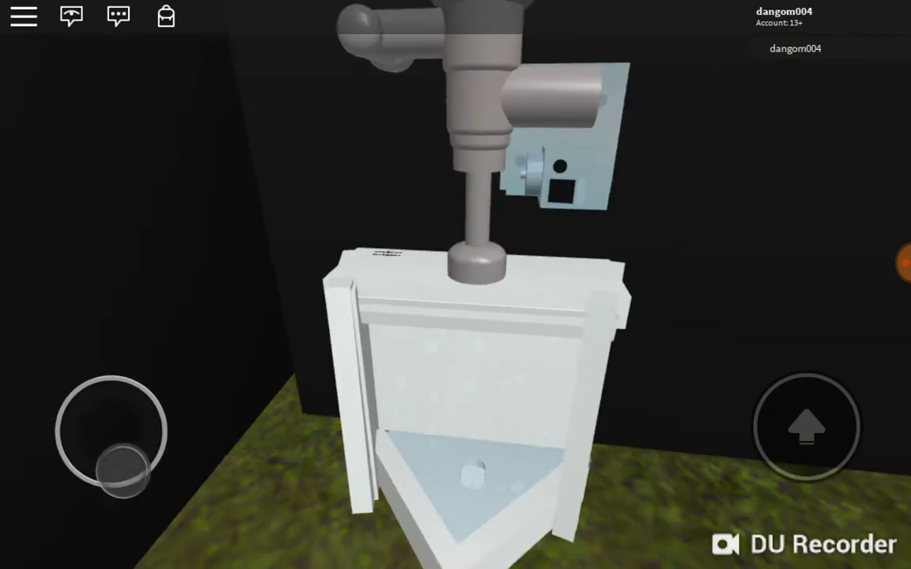
mouse_move(114, 427)
left_mouse_down()
mouse_move(163, 431)
mouse_move(145, 447)
mouse_move(174, 433)
mouse_move(154, 390)
mouse_move(127, 378)
mouse_move(134, 381)
mouse_move(92, 431)
mouse_move(147, 424)
left_mouse_up()
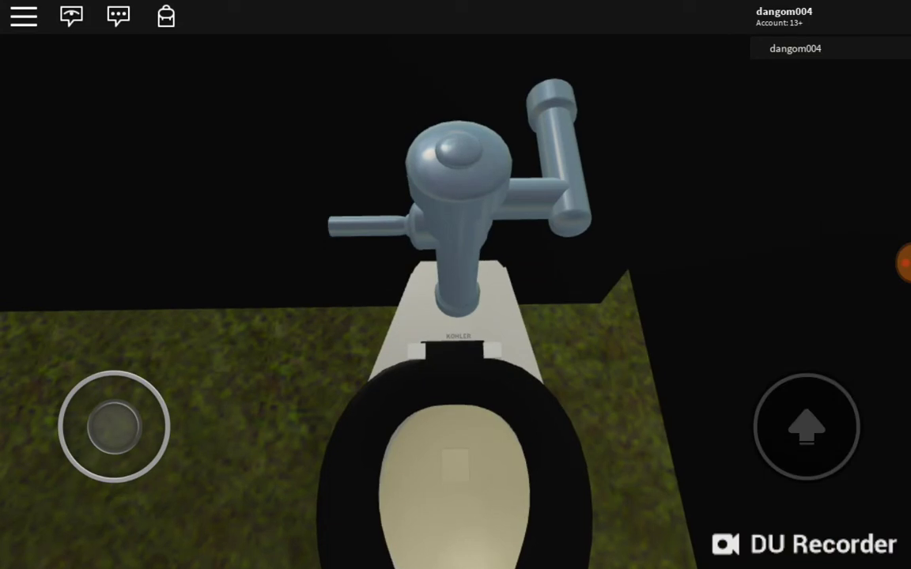
scroll(456, 285, "down", 5)
scroll(456, 285, "up", 5)
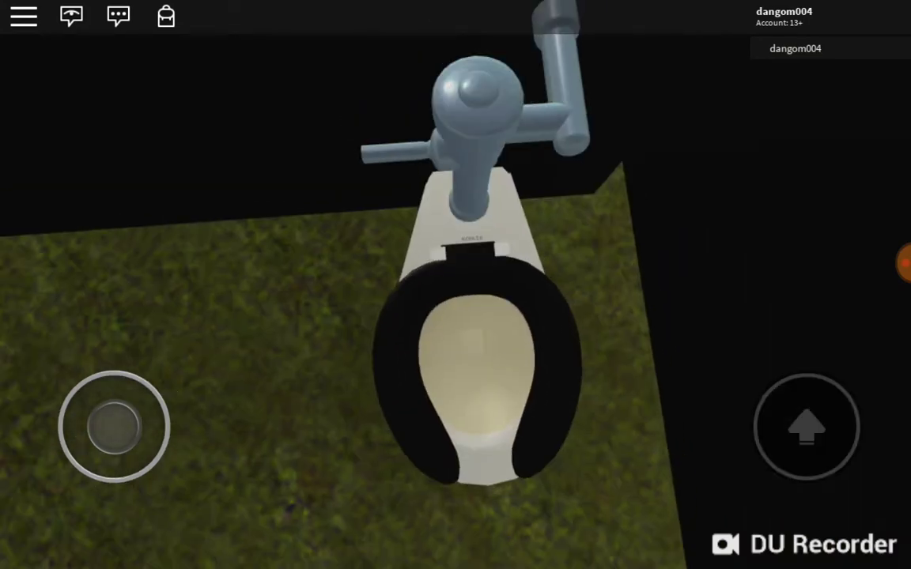
- Orbit and tilt the camera around the toilet and flush valve, then turn toward the wall
left_click_drag(475, 237, 474, 316)
left_click_drag(554, 316, 396, 277)
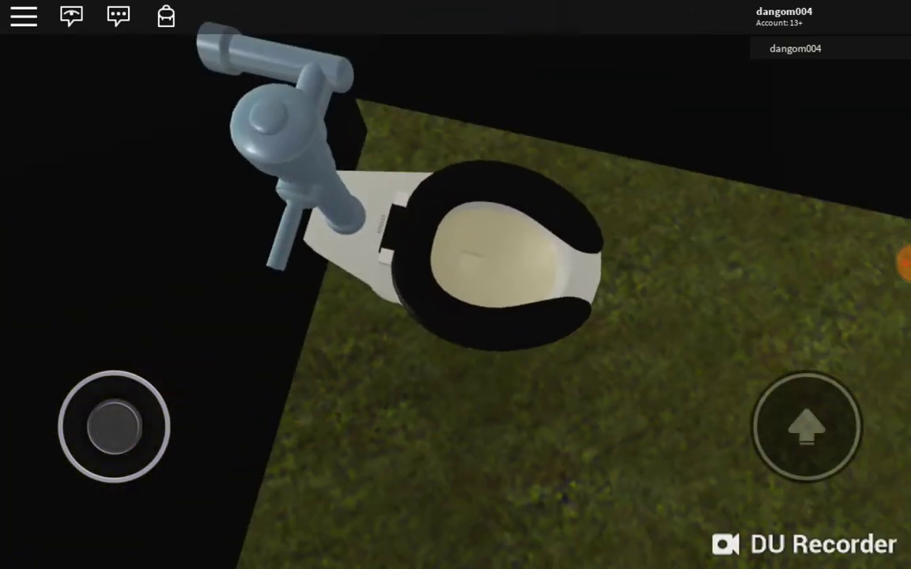
left_click_drag(553, 316, 435, 316)
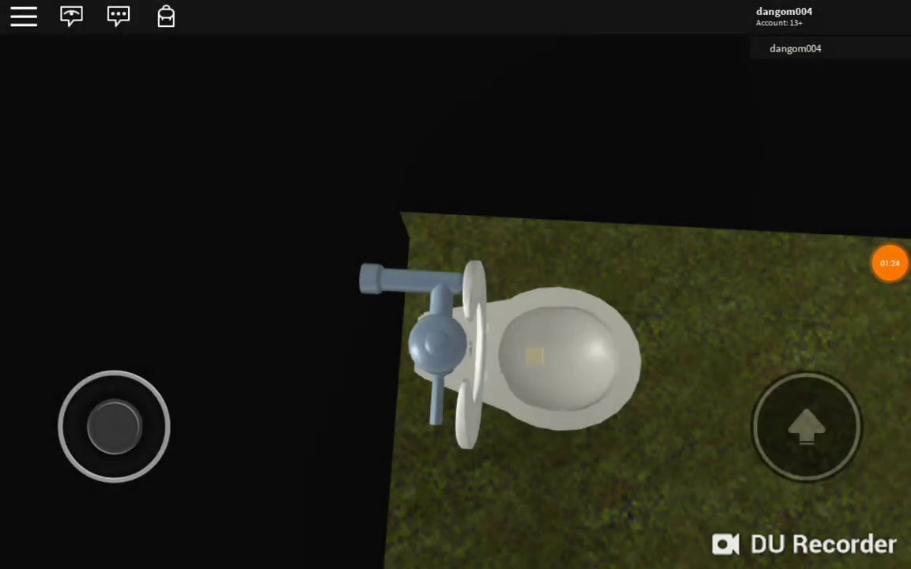
left_click_drag(114, 427, 139, 488)
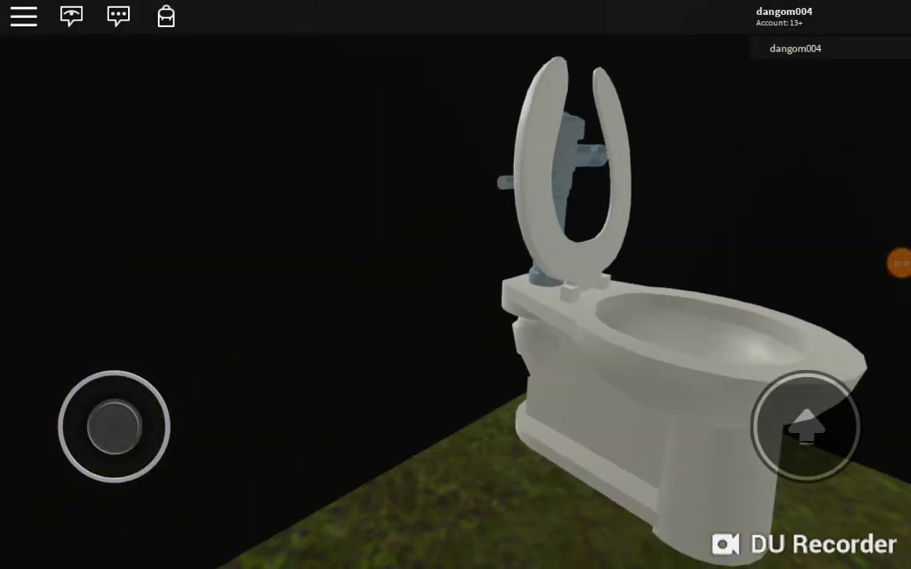
left_click_drag(115, 427, 36, 438)
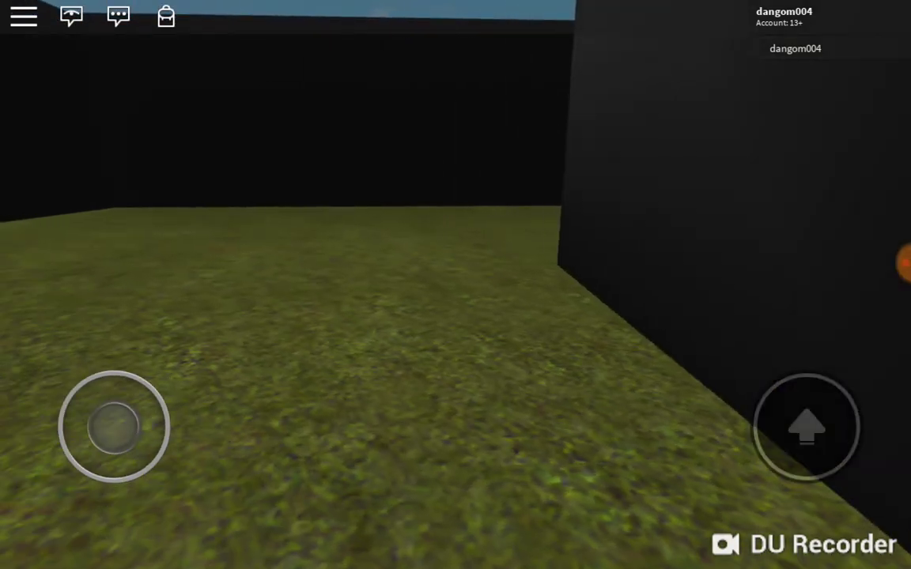
- Turn toward the empty grass corner and show the DU Recorder stop controls
left_click(890, 264)
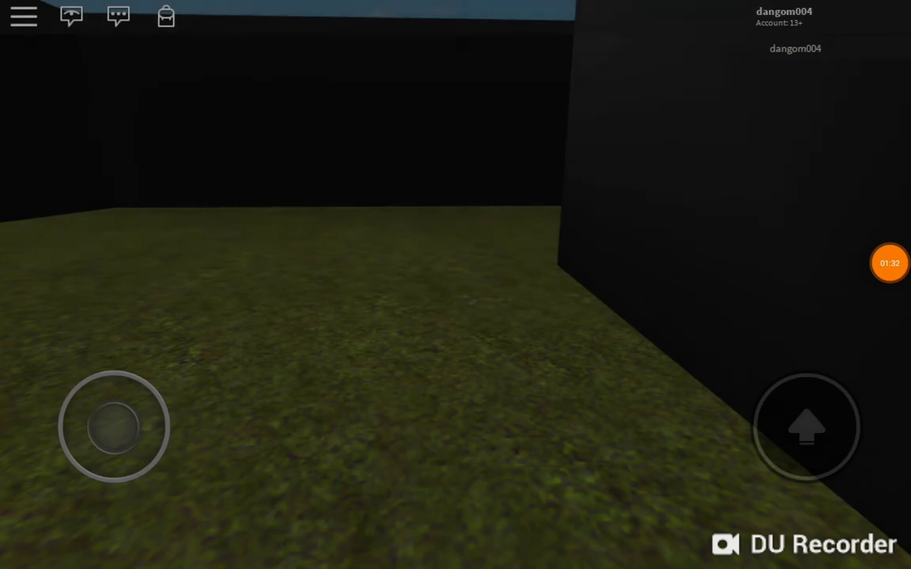
left_click_drag(115, 427, 61, 437)
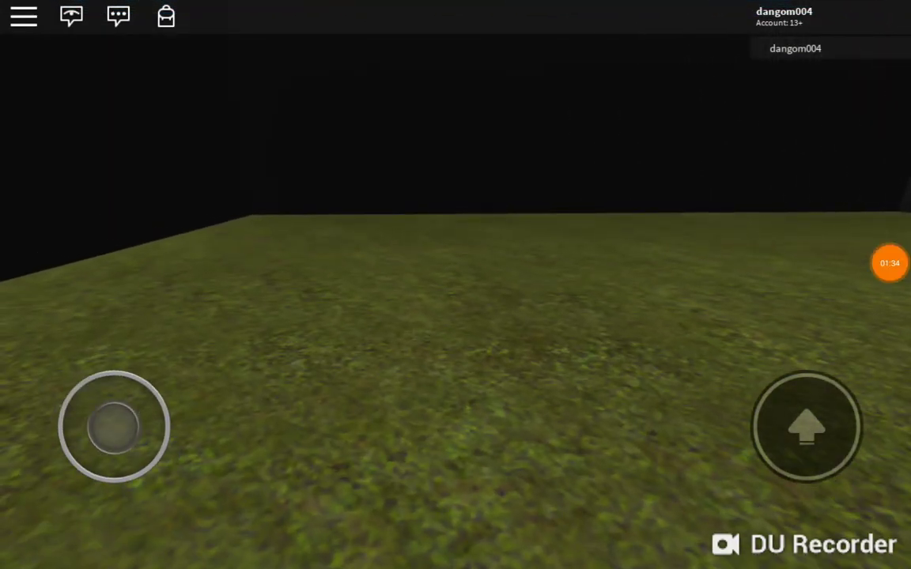
left_click(889, 263)
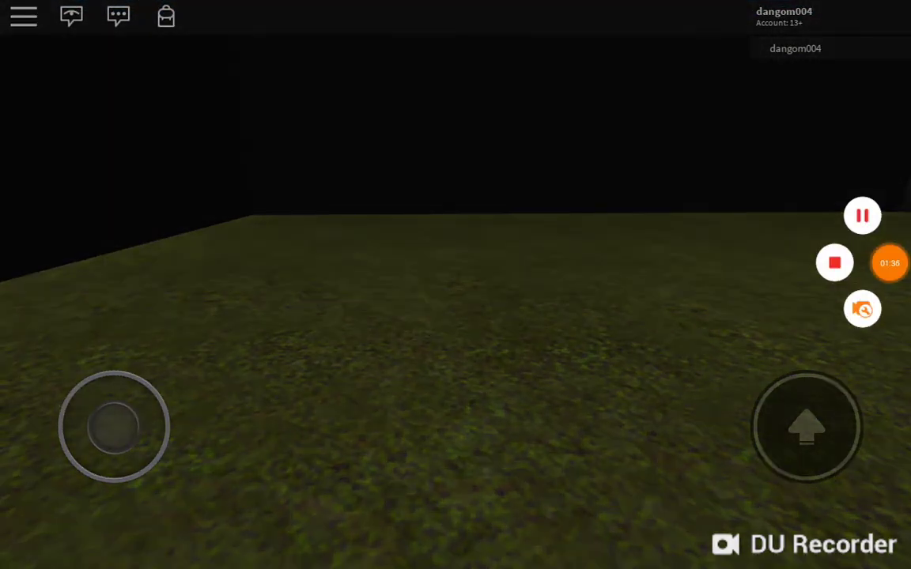